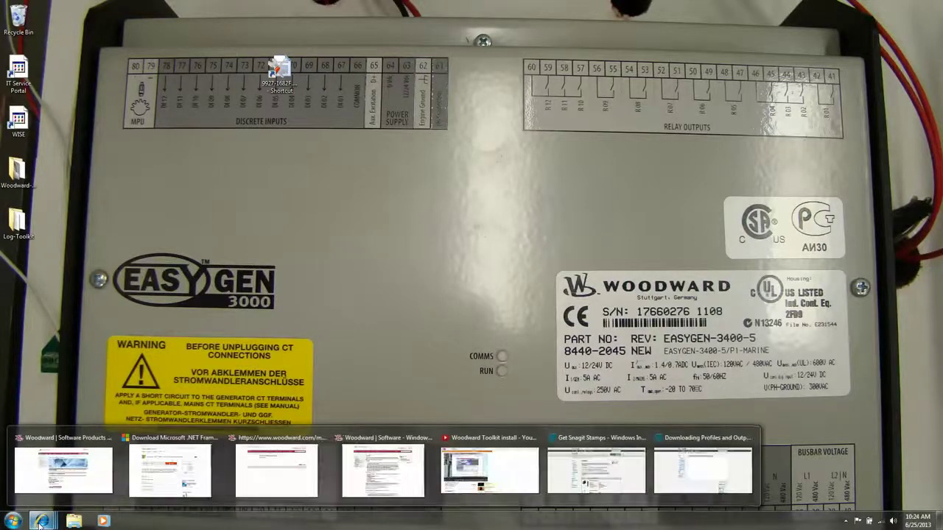
- Go through Products > Genset Controllers to the easYgen-3000 Series page's Downloads section
{"action": "left_click", "coordinate": [61, 465]}
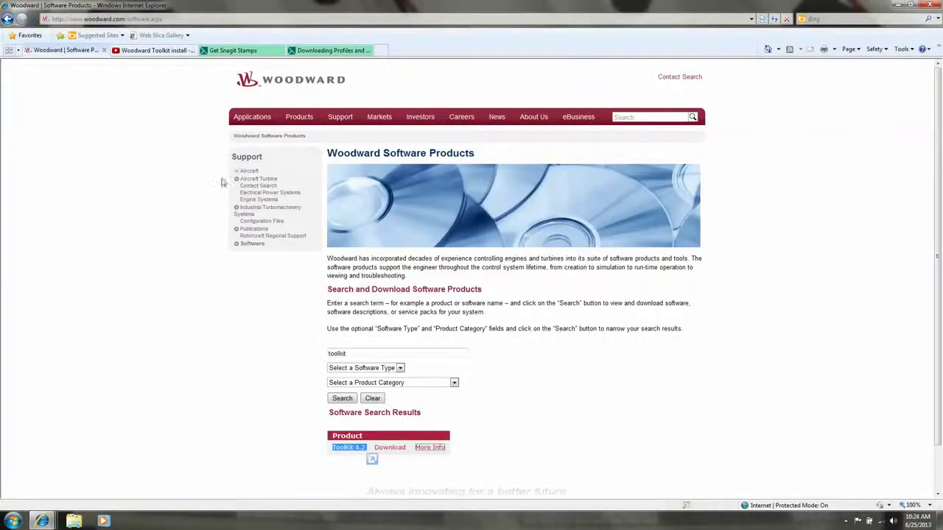
{"action": "mouse_move", "coordinate": [299, 116]}
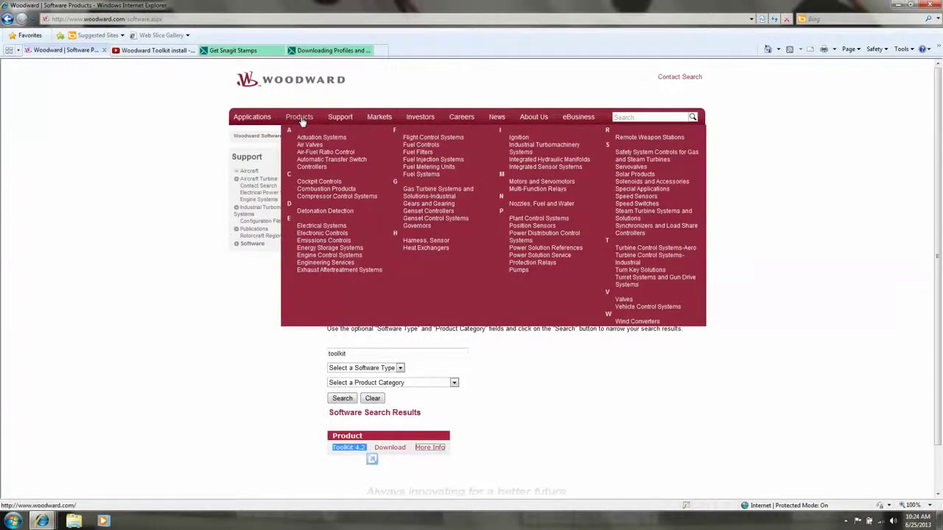
{"action": "left_click", "coordinate": [428, 212]}
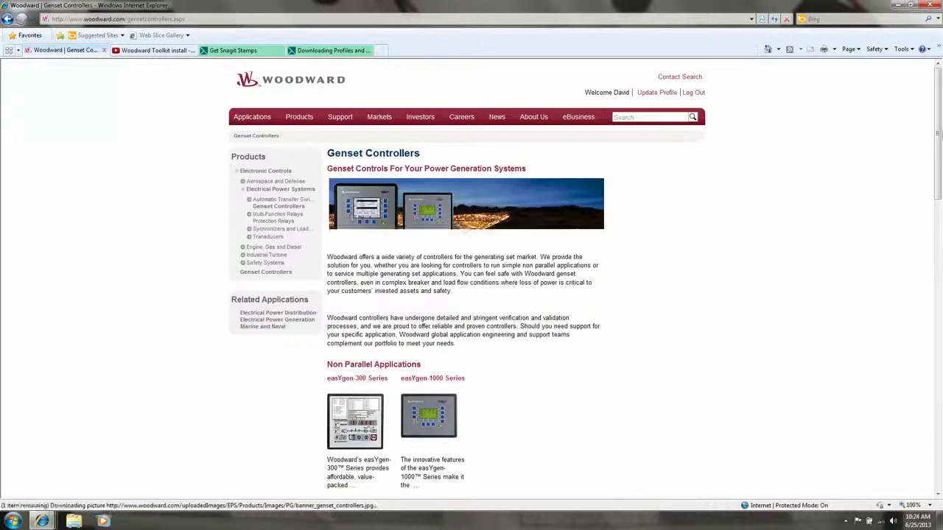
{"action": "left_click_drag", "start_coordinate": [939, 126], "coordinate": [940, 224]}
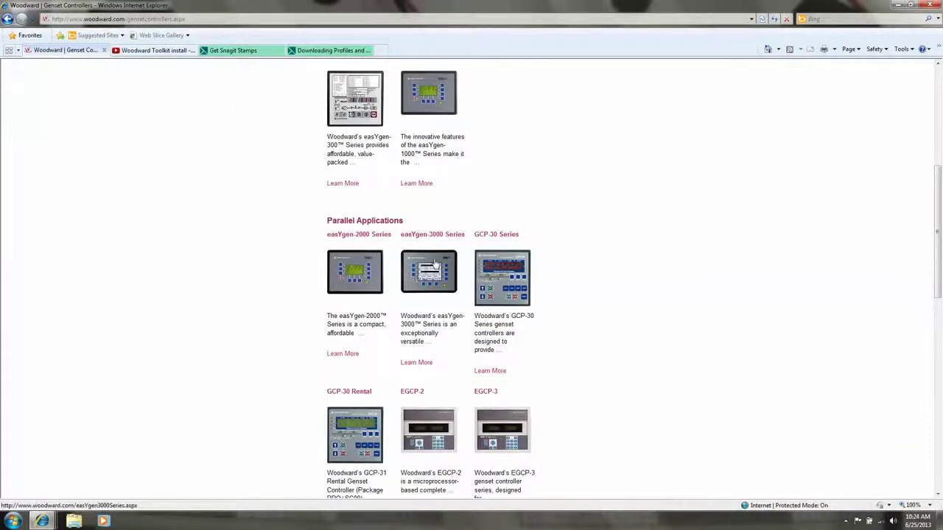
{"action": "left_click", "coordinate": [435, 264]}
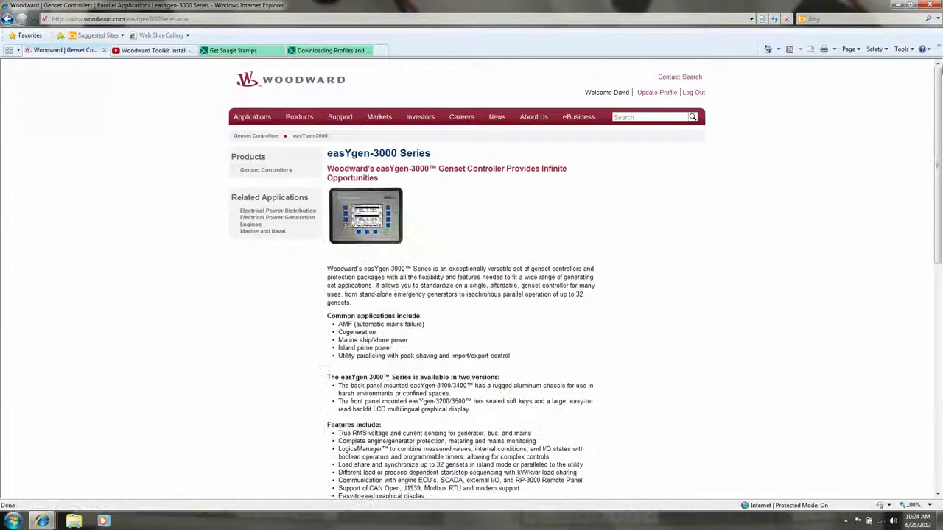
{"action": "left_click_drag", "start_coordinate": [939, 84], "coordinate": [941, 252]}
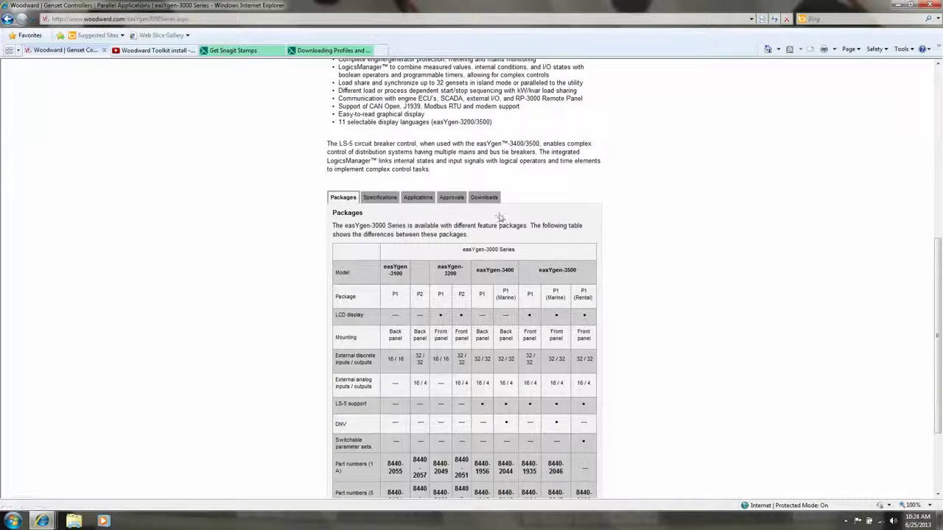
{"action": "left_click_drag", "start_coordinate": [939, 290], "coordinate": [940, 328]}
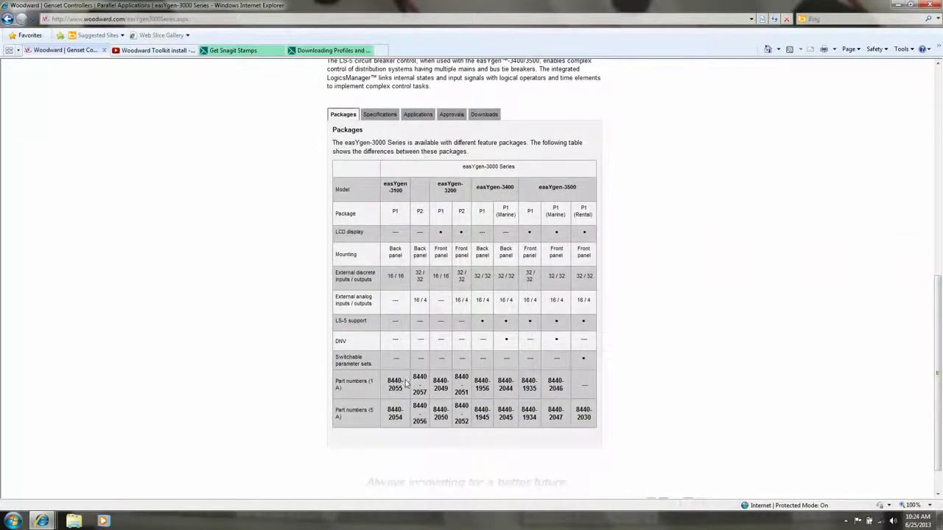
{"action": "left_click", "coordinate": [489, 117]}
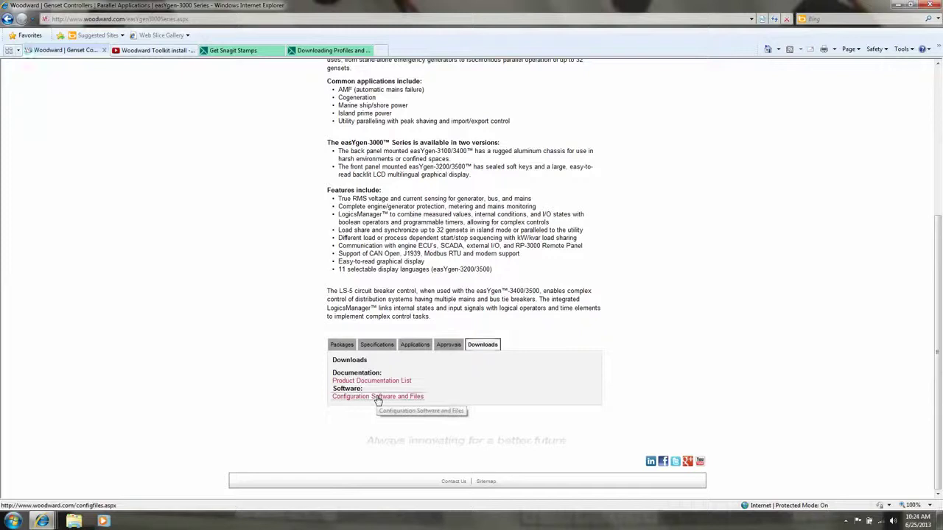
- Open the Configuration Software and Files page and enter part number 8440-2045
{"action": "left_click", "coordinate": [378, 398]}
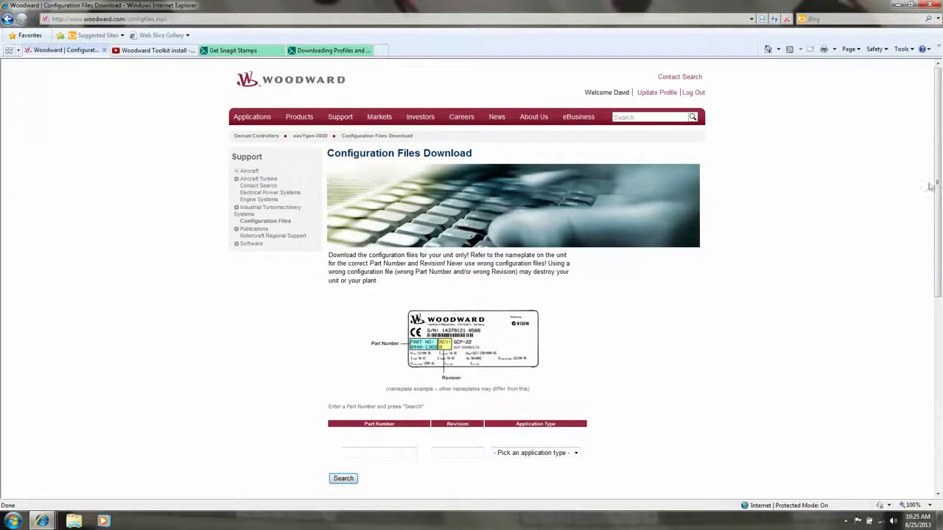
{"action": "left_click_drag", "start_coordinate": [931, 184], "coordinate": [936, 221]}
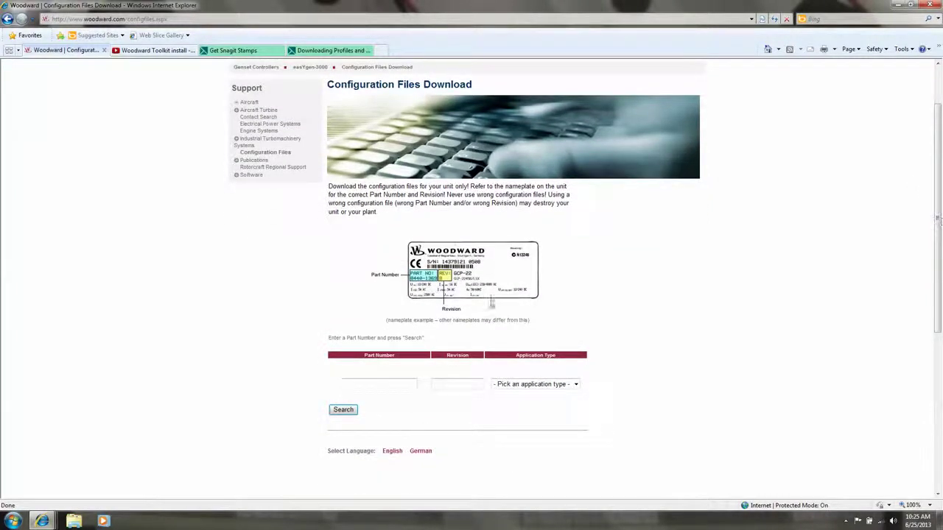
{"action": "left_click", "coordinate": [376, 383]}
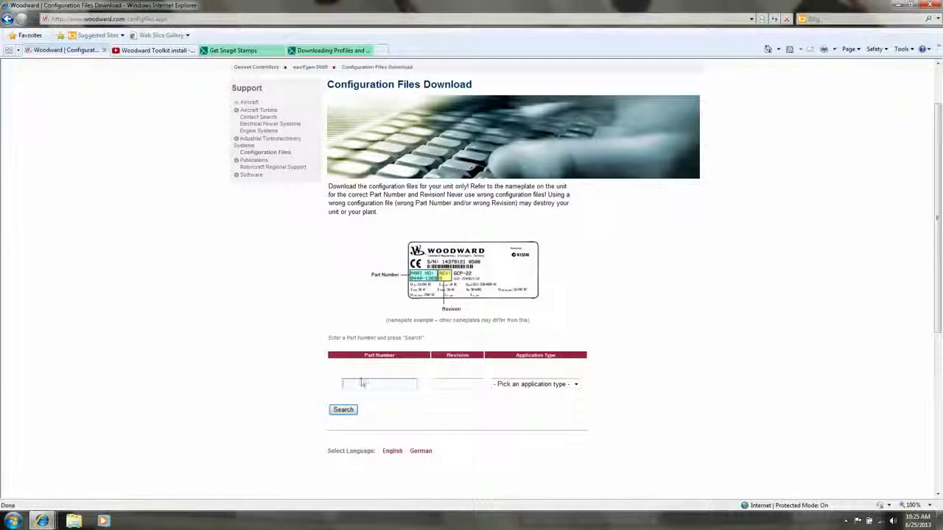
{"action": "left_click", "coordinate": [368, 381]}
{"action": "type", "text": "-20"}
- Enter revision NEW, choose ToolKit as the application type, and search
{"action": "left_click", "coordinate": [457, 384]}
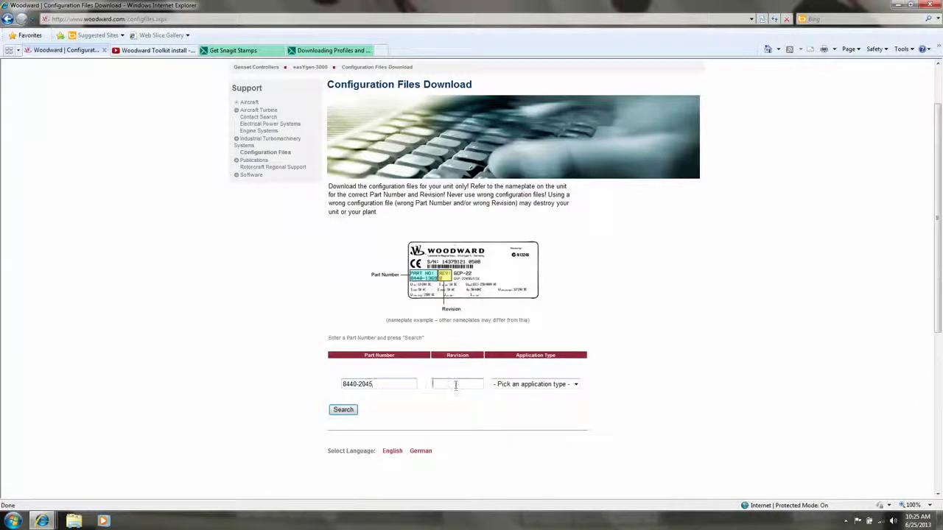
{"action": "left_click", "coordinate": [898, 6]}
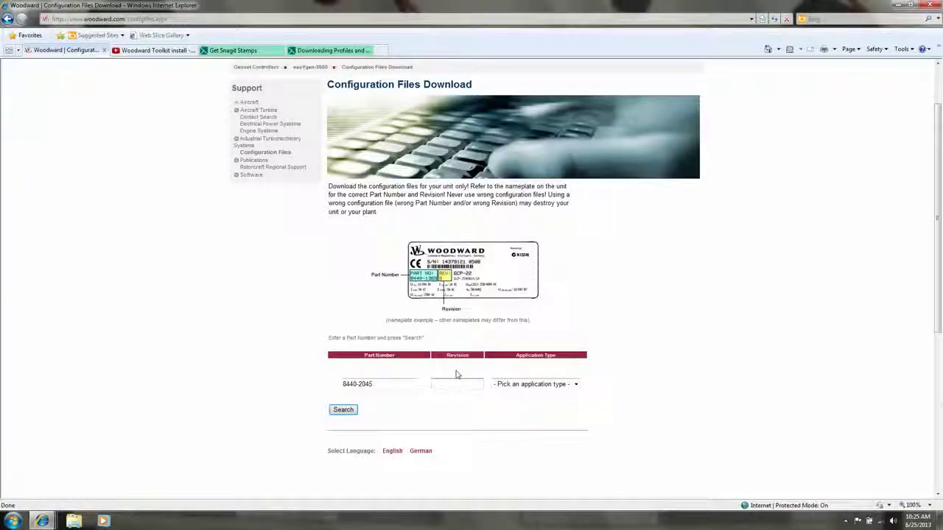
{"action": "type", "text": "NEW"}
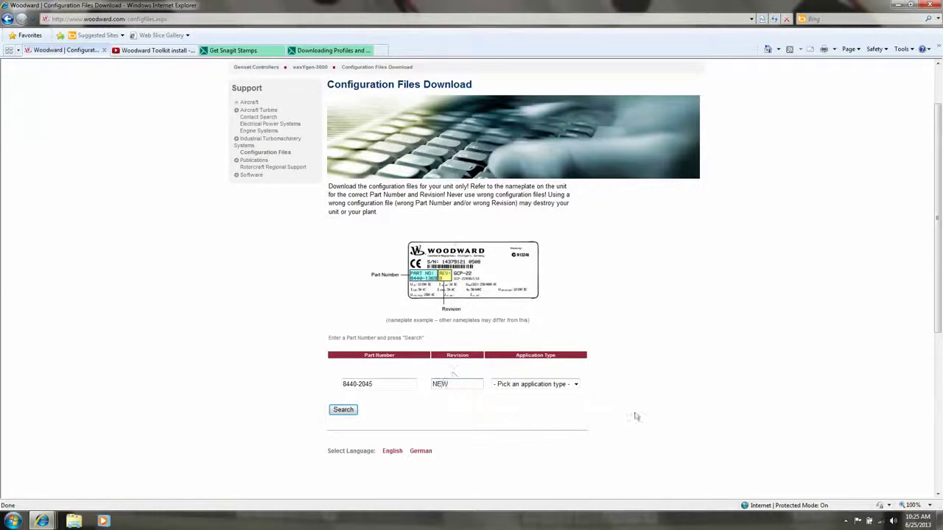
{"action": "left_click", "coordinate": [575, 385]}
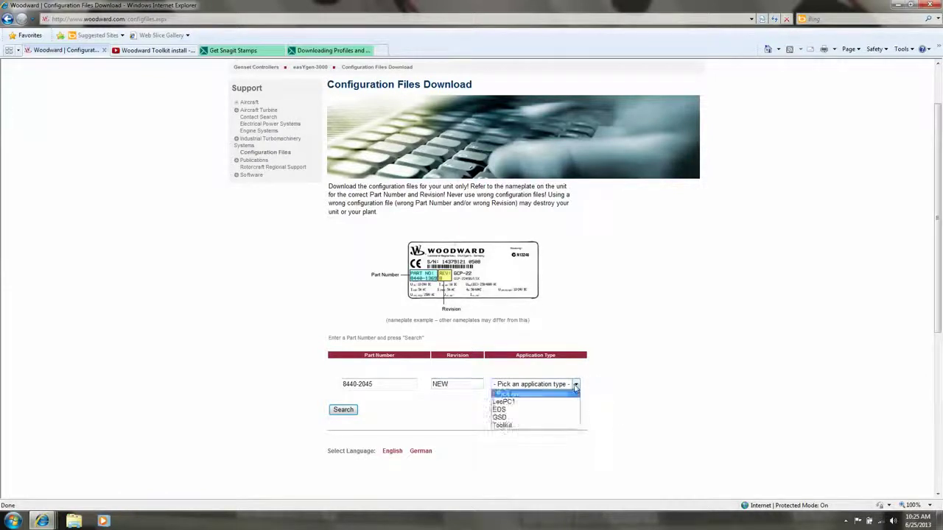
{"action": "left_click", "coordinate": [526, 426]}
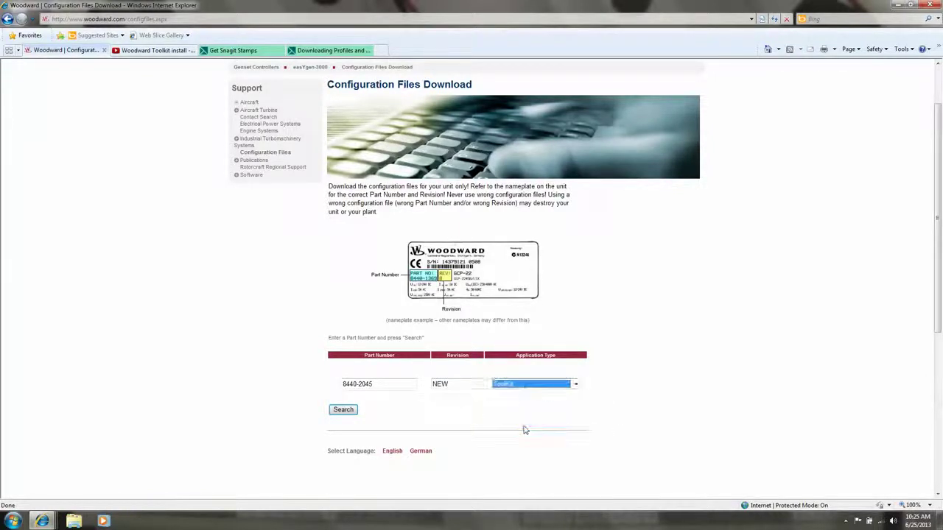
{"action": "left_click", "coordinate": [348, 411]}
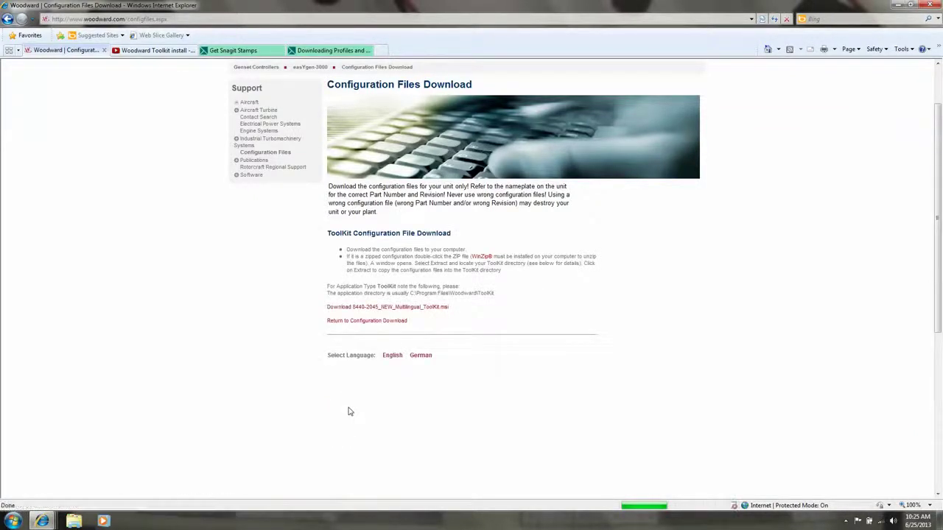
- Download the 8440-2045_NEW_Multilingual_ToolKit.msi installer into Downloads\Woodward\easYgen
{"action": "left_click", "coordinate": [364, 308]}
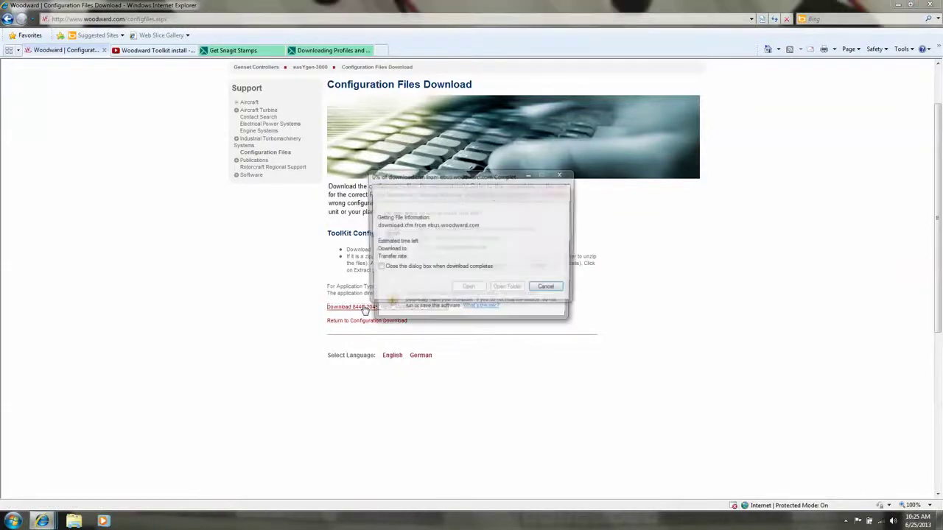
{"action": "left_click", "coordinate": [508, 269]}
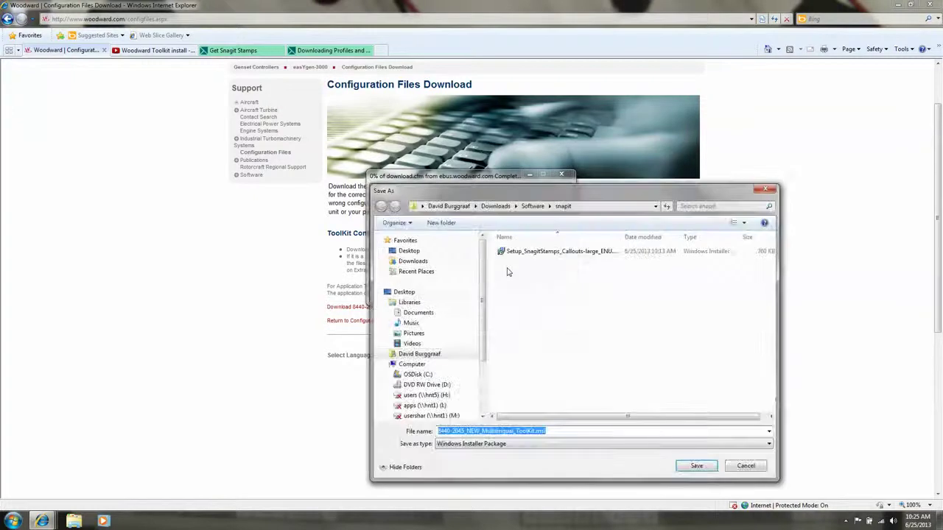
{"action": "left_click", "coordinate": [413, 264]}
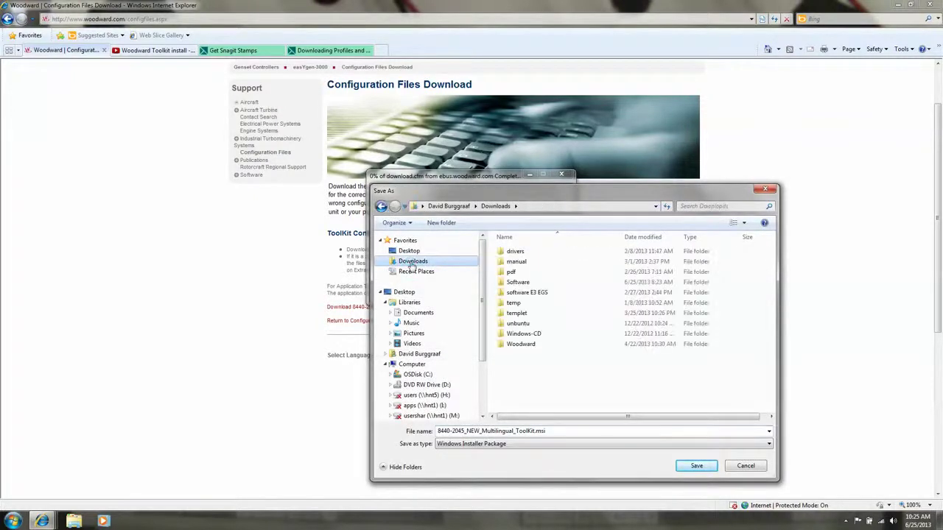
{"action": "double_click", "coordinate": [528, 344]}
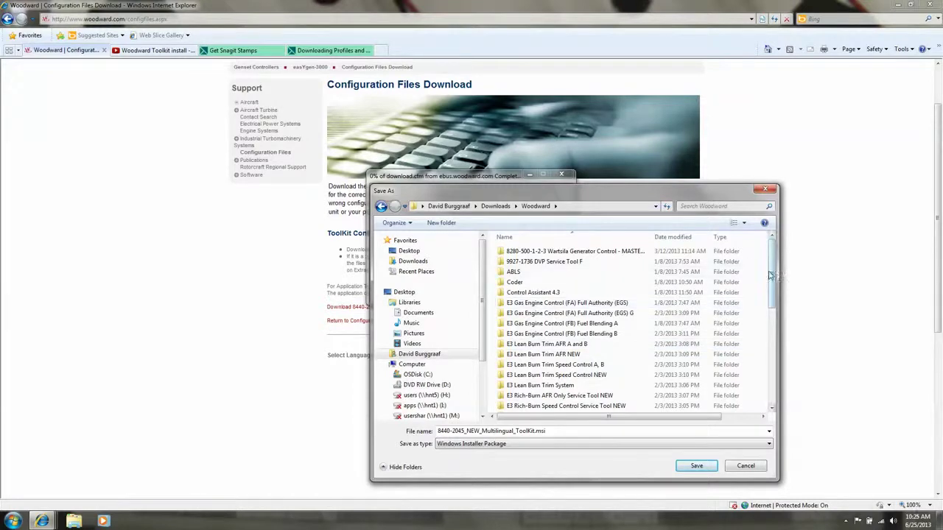
{"action": "left_click_drag", "start_coordinate": [772, 277], "coordinate": [772, 298]}
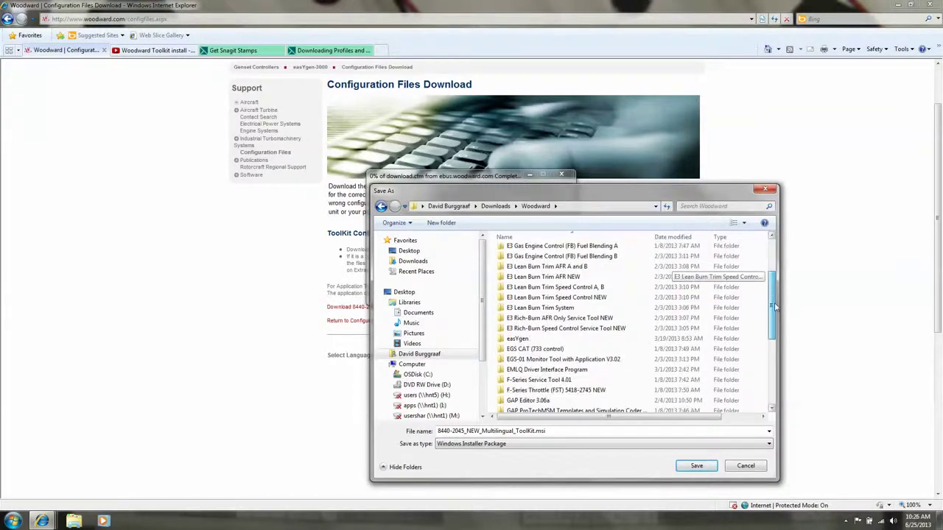
{"action": "left_click", "coordinate": [520, 340]}
{"action": "double_click", "coordinate": [520, 340]}
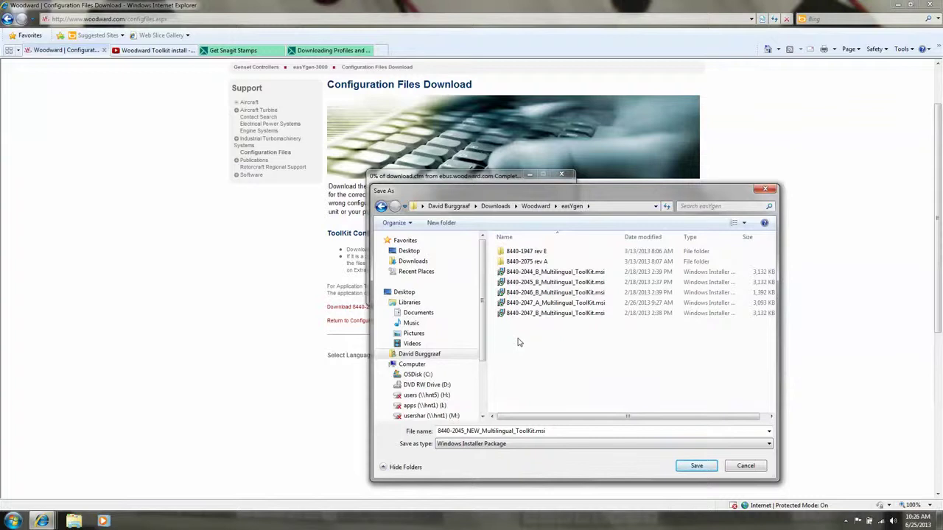
{"action": "left_click", "coordinate": [693, 469]}
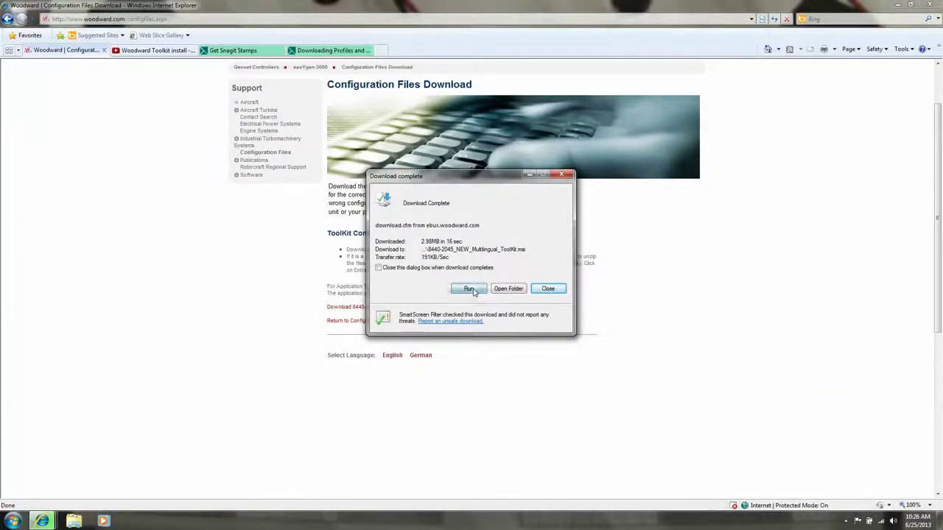
- Run the 8440-2045 NEW installer past the security warning and finish setup with the default folder
{"action": "left_click", "coordinate": [469, 289]}
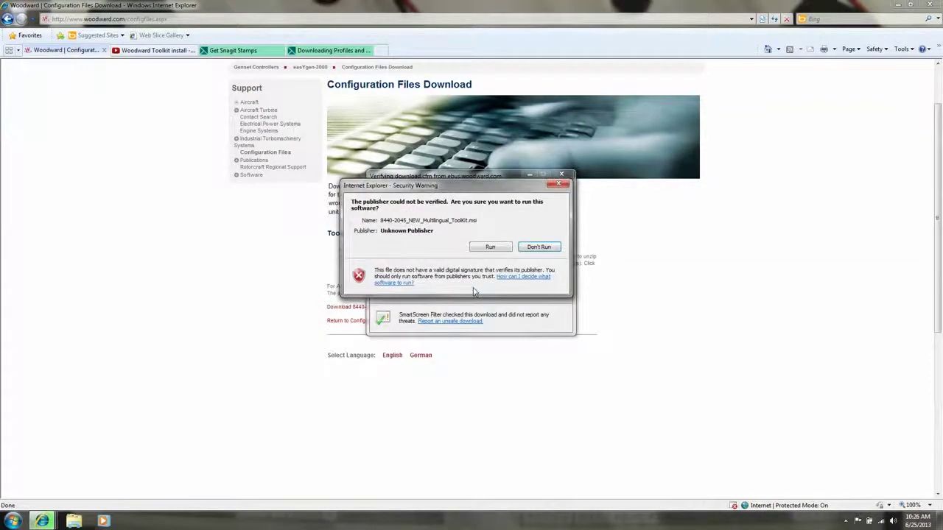
{"action": "left_click", "coordinate": [492, 247]}
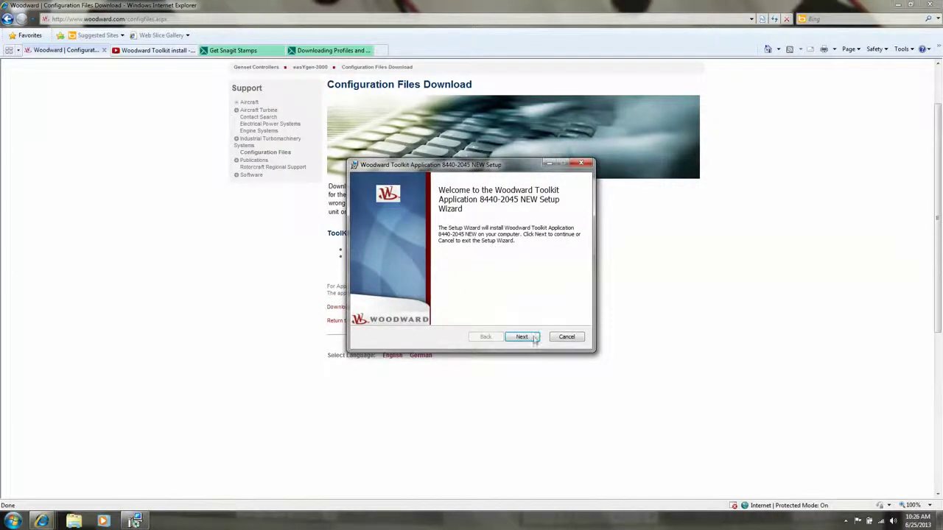
{"action": "left_click", "coordinate": [522, 337]}
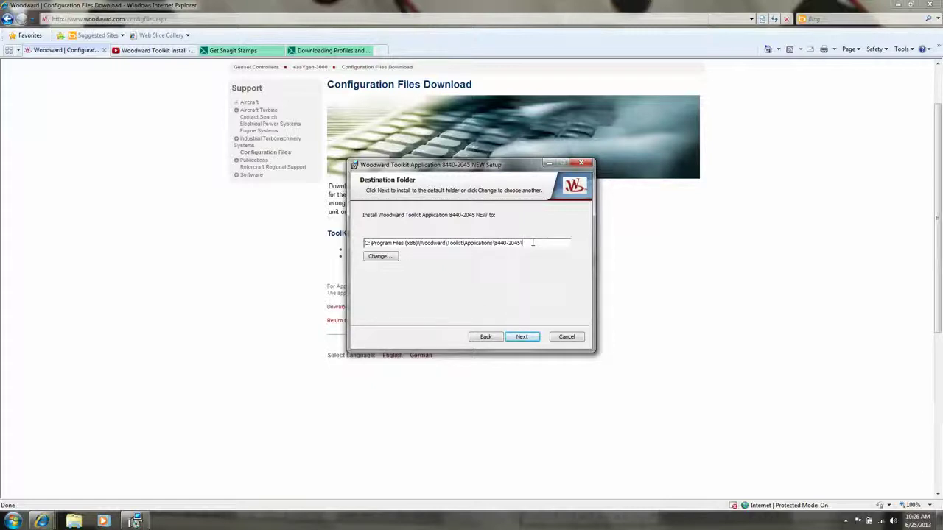
{"action": "left_click", "coordinate": [521, 336]}
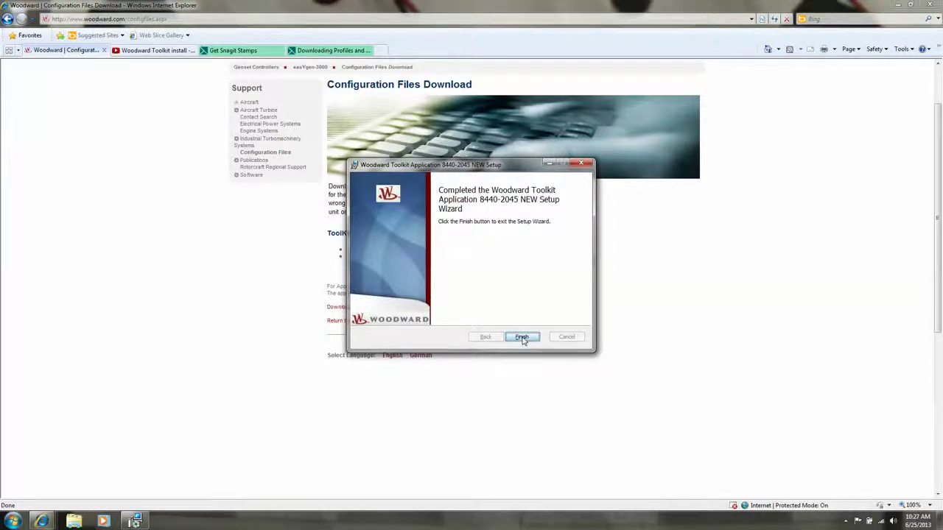
{"action": "left_click", "coordinate": [522, 337]}
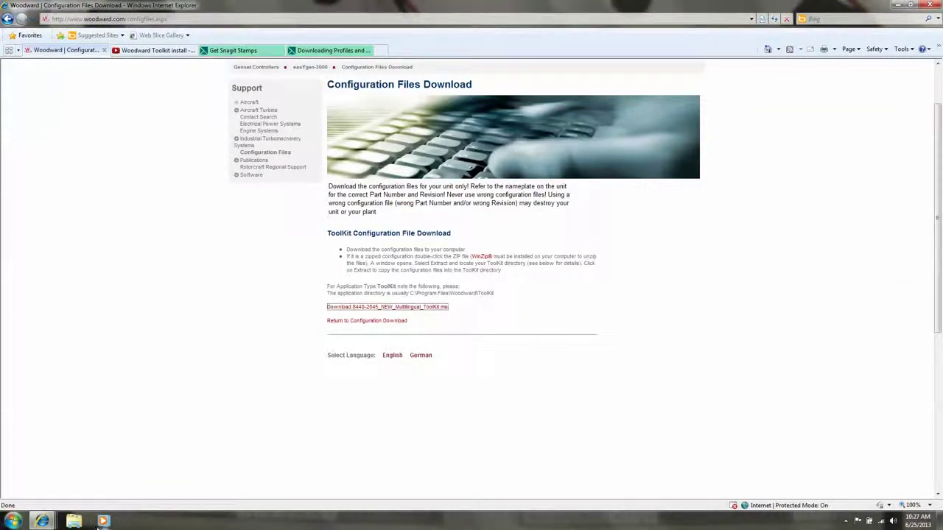
- Open Windows Explorer and expand drive C: down to Program Files (x86)
{"action": "left_click", "coordinate": [74, 523]}
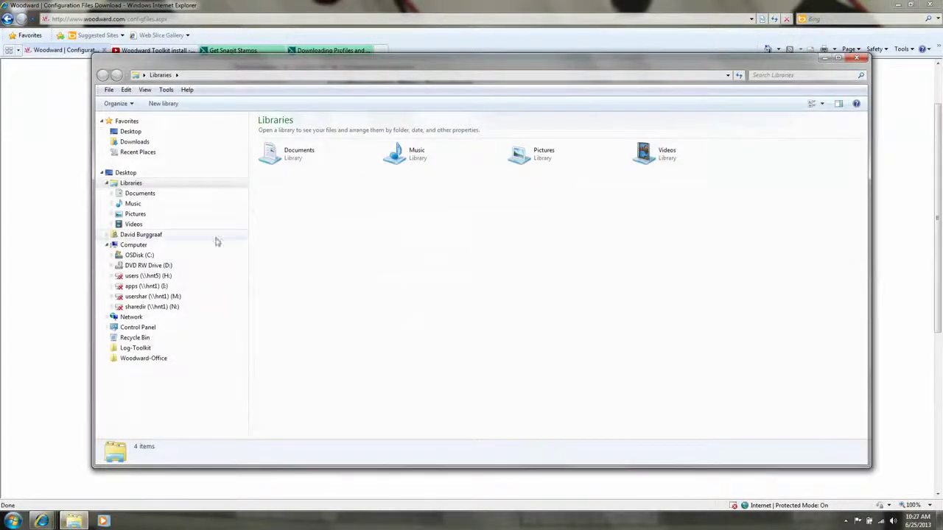
{"action": "left_click", "coordinate": [111, 254]}
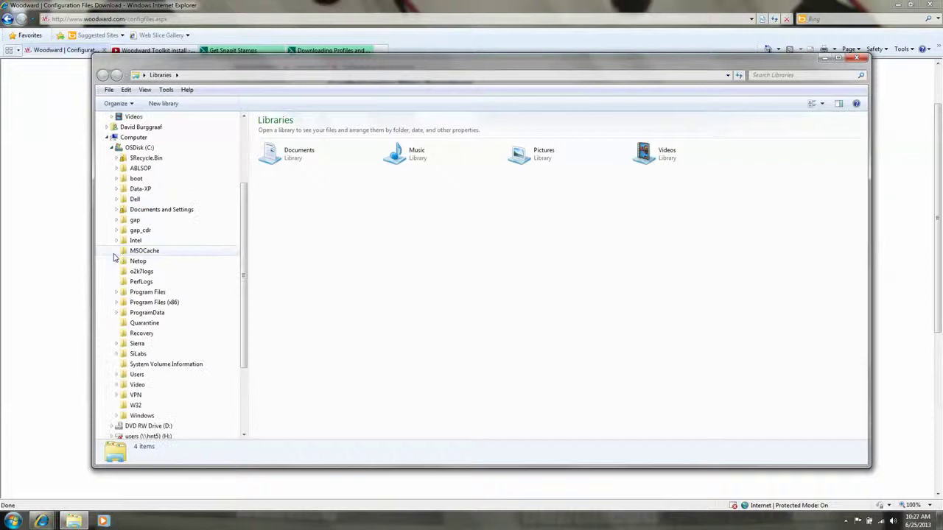
{"action": "left_click", "coordinate": [174, 302]}
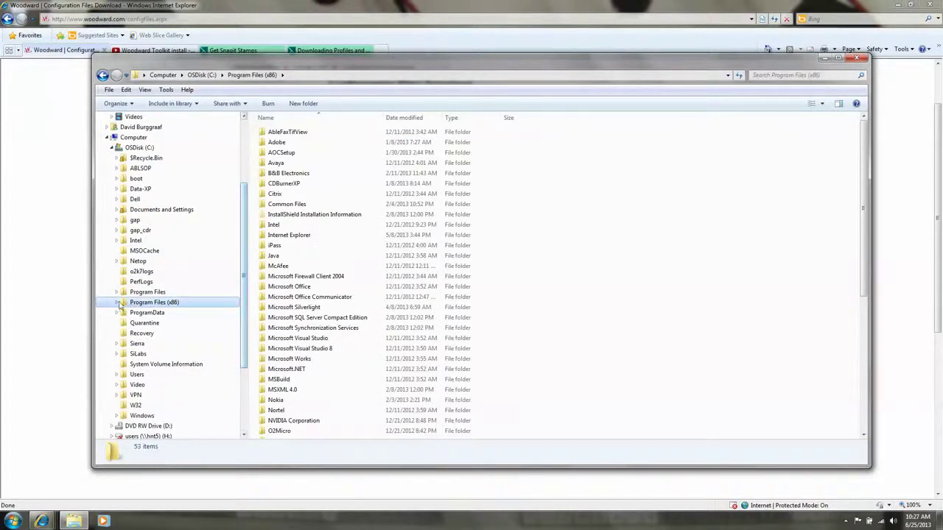
{"action": "scroll", "coordinate": [231, 243], "scroll_direction": "up", "scroll_amount": 5}
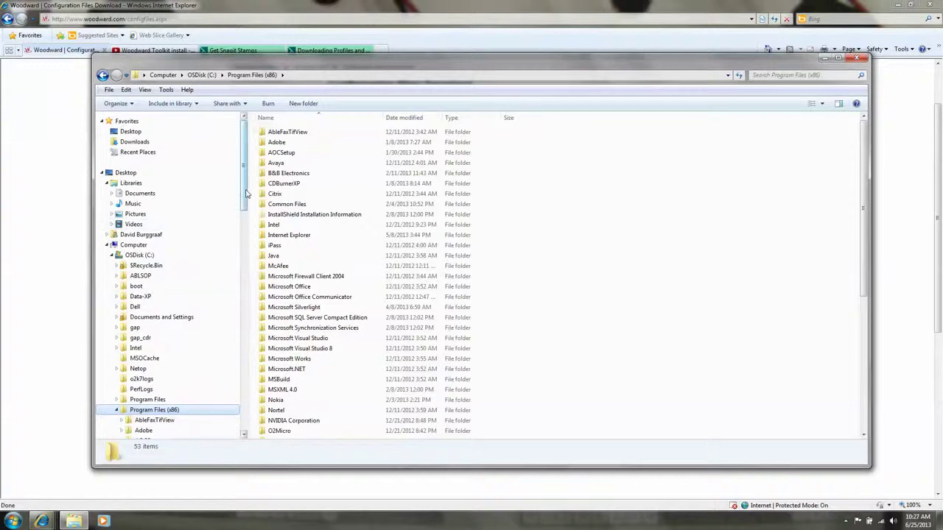
{"action": "left_click_drag", "start_coordinate": [244, 189], "coordinate": [244, 332]}
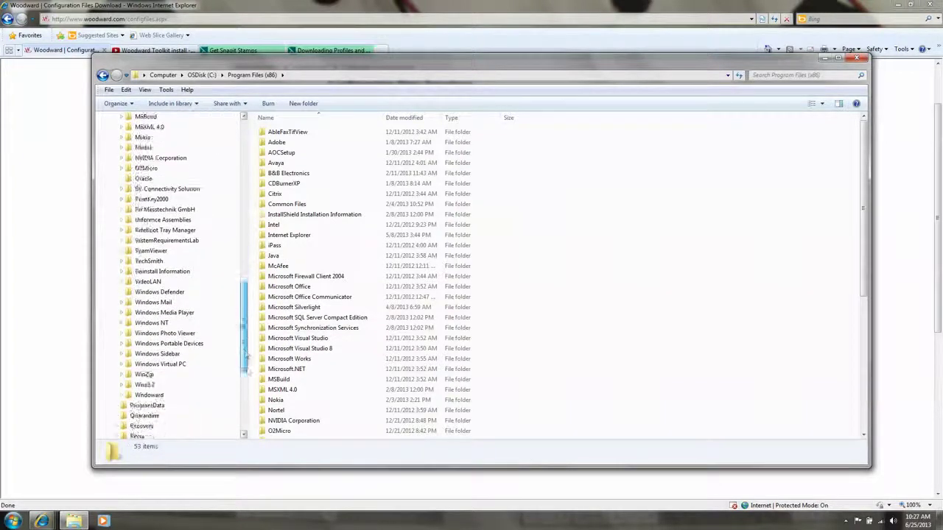
{"action": "left_click_drag", "start_coordinate": [247, 366], "coordinate": [246, 383]}
- Open Woodward > ToolKit > Applications > 8440-2045 and select the x32-6 wtool file
{"action": "left_click", "coordinate": [123, 343]}
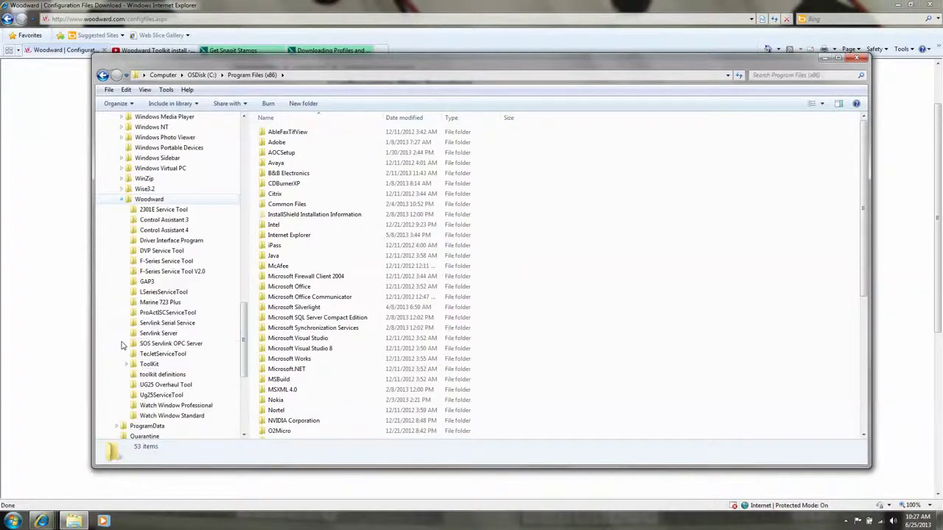
{"action": "left_click", "coordinate": [126, 365]}
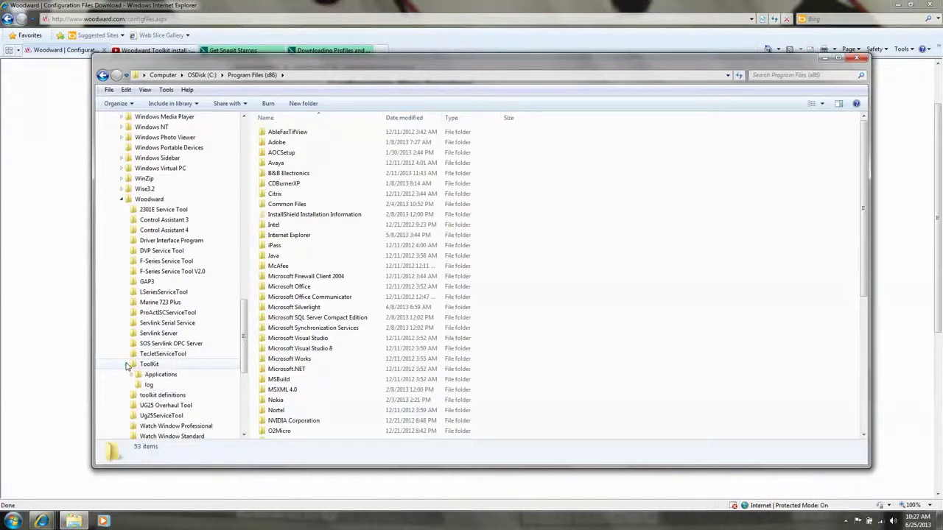
{"action": "left_click", "coordinate": [130, 375]}
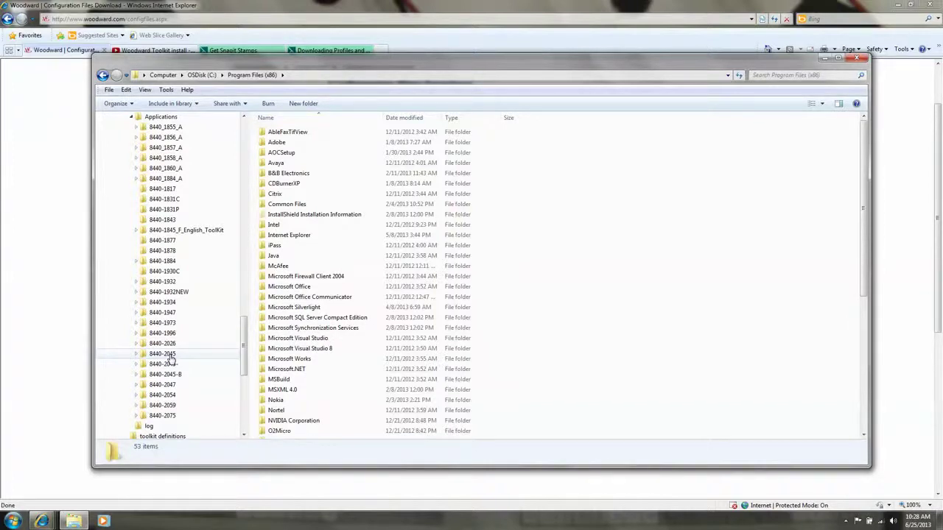
{"action": "left_click", "coordinate": [163, 354]}
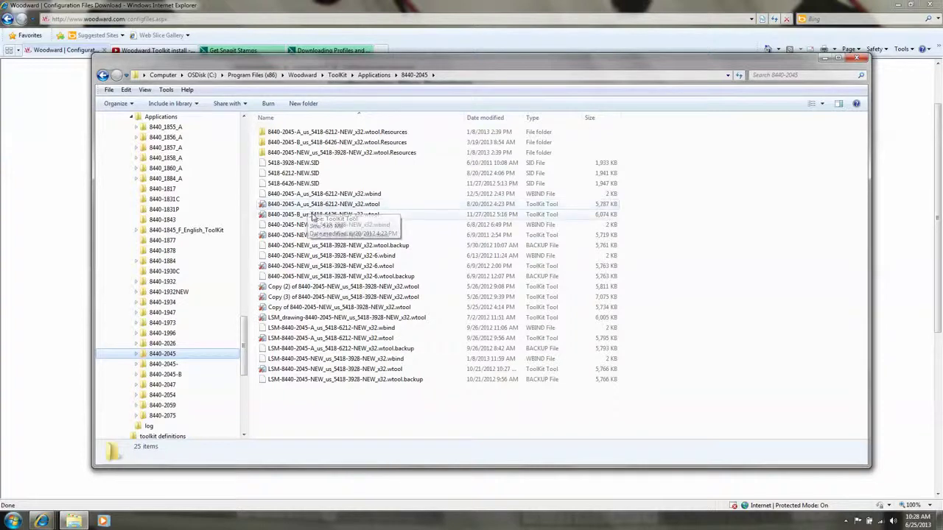
{"action": "left_click", "coordinate": [312, 268]}
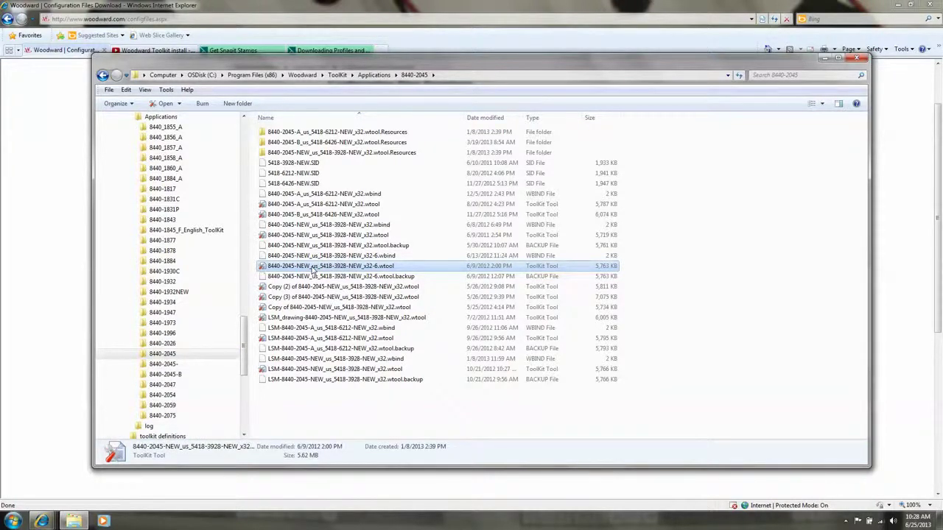
- Launch the x32-6.wtool file in ToolKit and maximize the easYgen-3000 Marine home page
{"action": "double_click", "coordinate": [312, 268]}
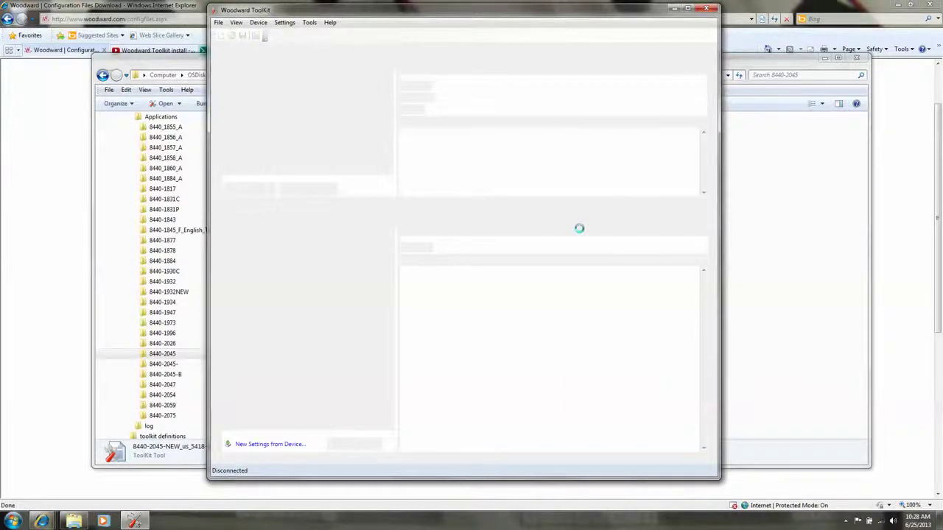
{"action": "left_click", "coordinate": [691, 8]}
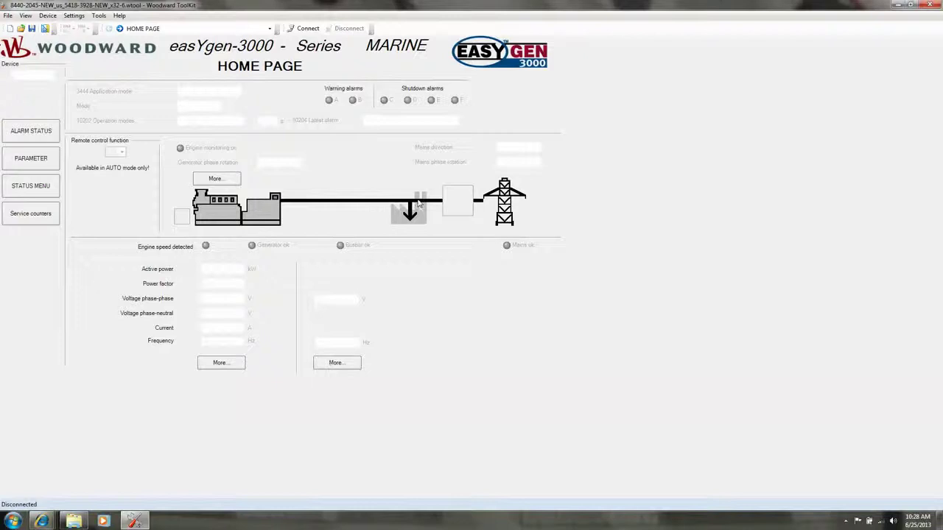